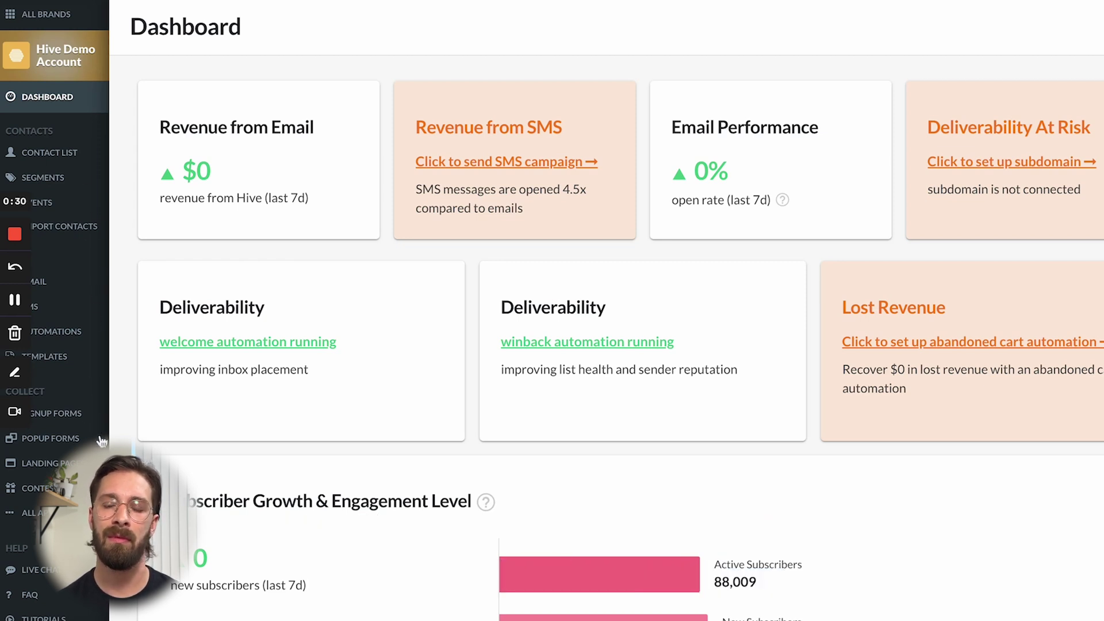
- Create a new one-time Email Campaign from the EMAIL section
click(80, 285)
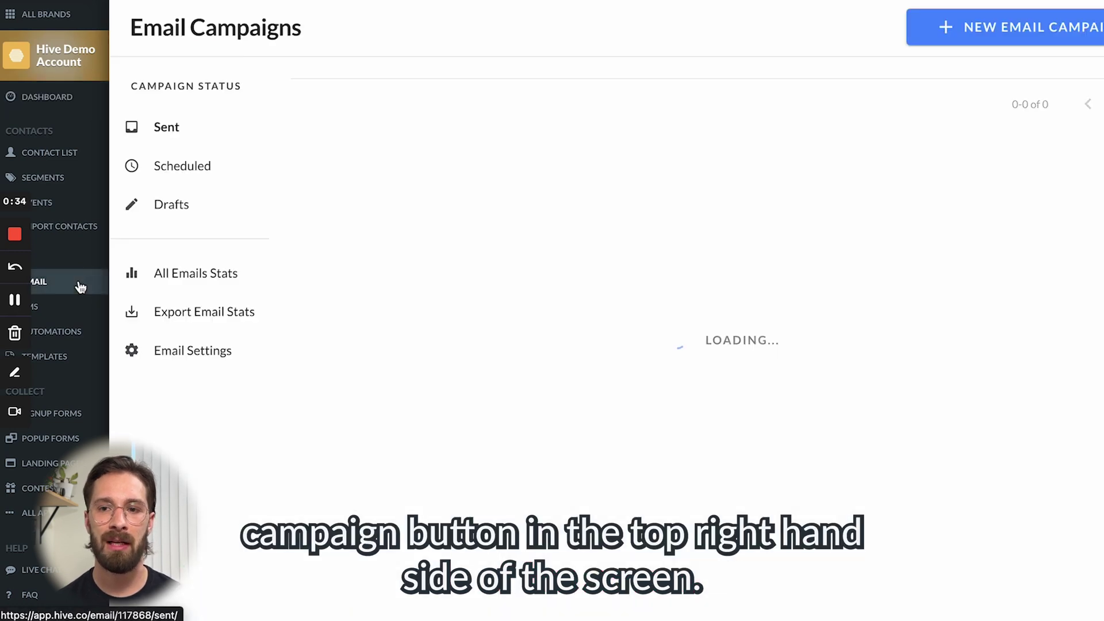
click(965, 43)
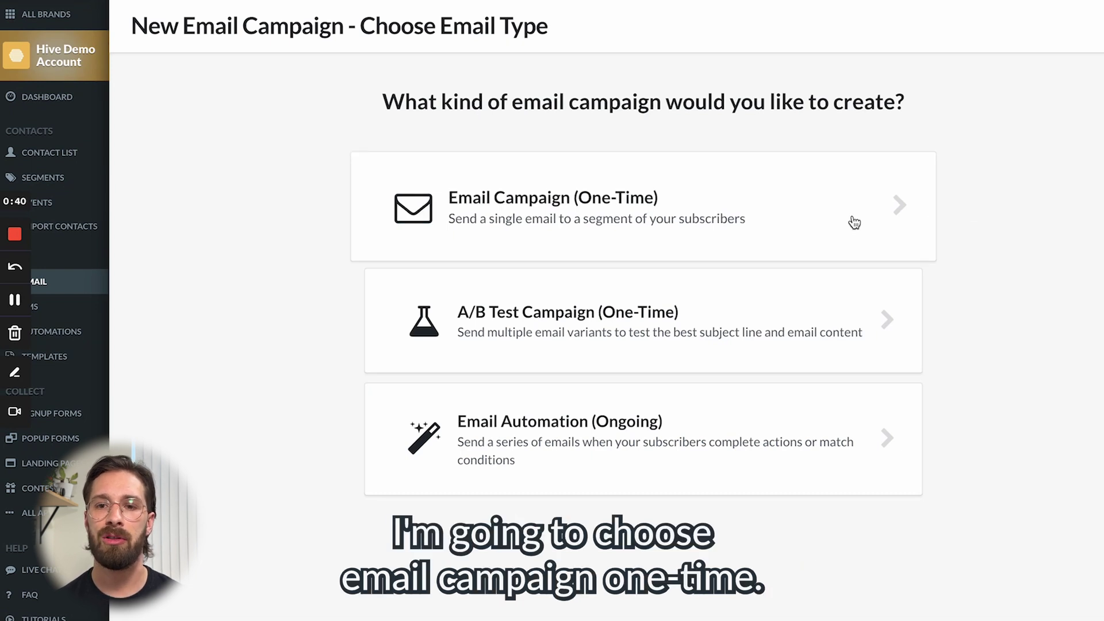
click(809, 220)
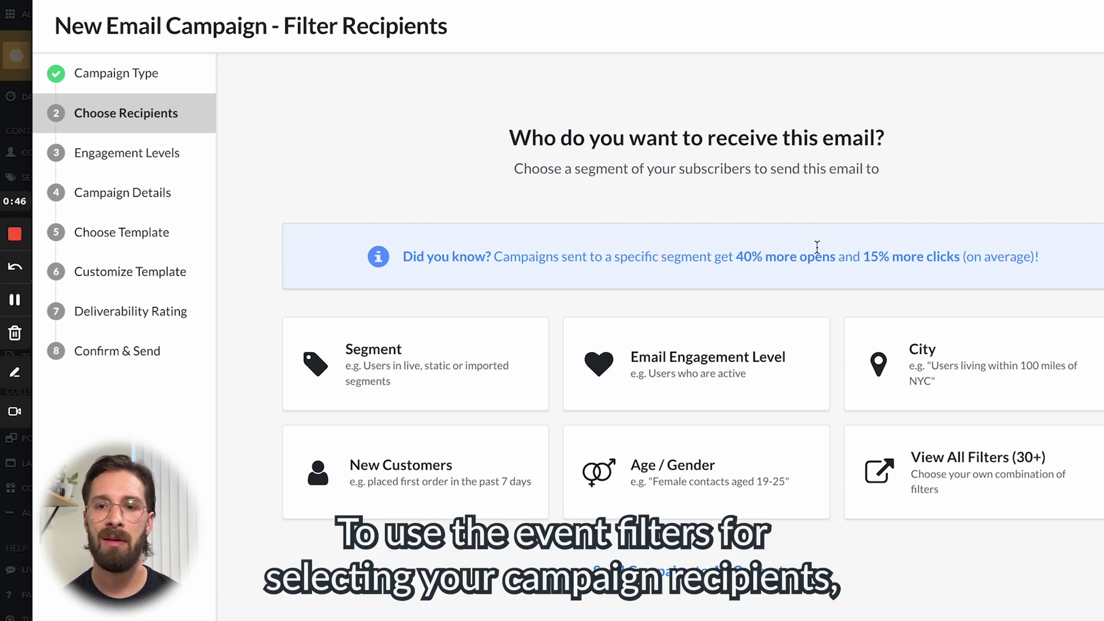
- Add the Event Data filter 'Purchased tickets for a specific event' to the recipients
click(974, 491)
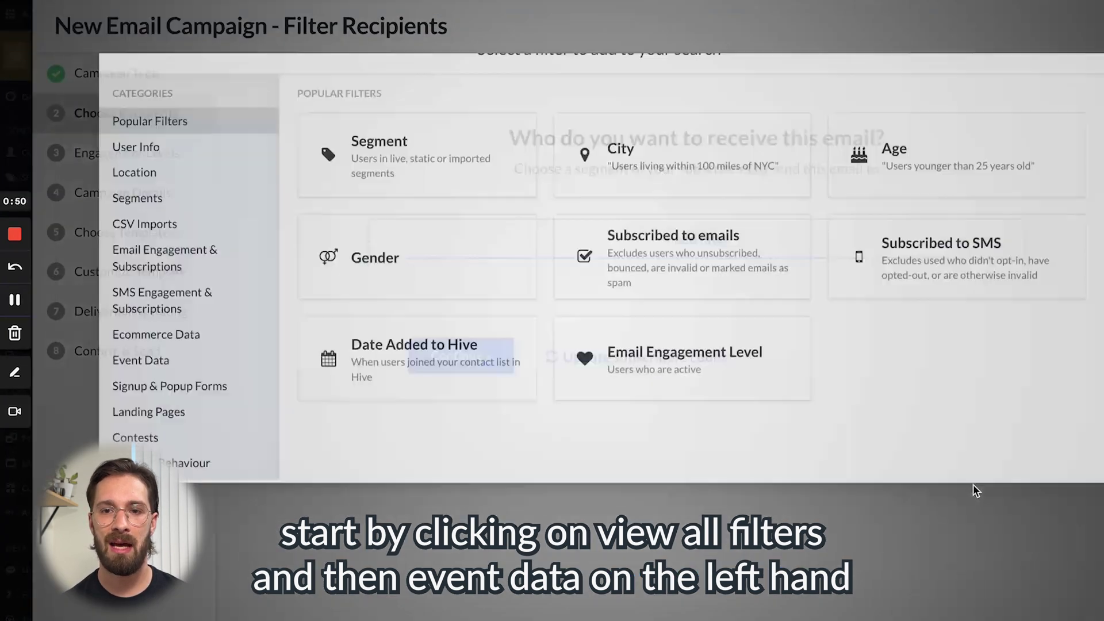
click(194, 422)
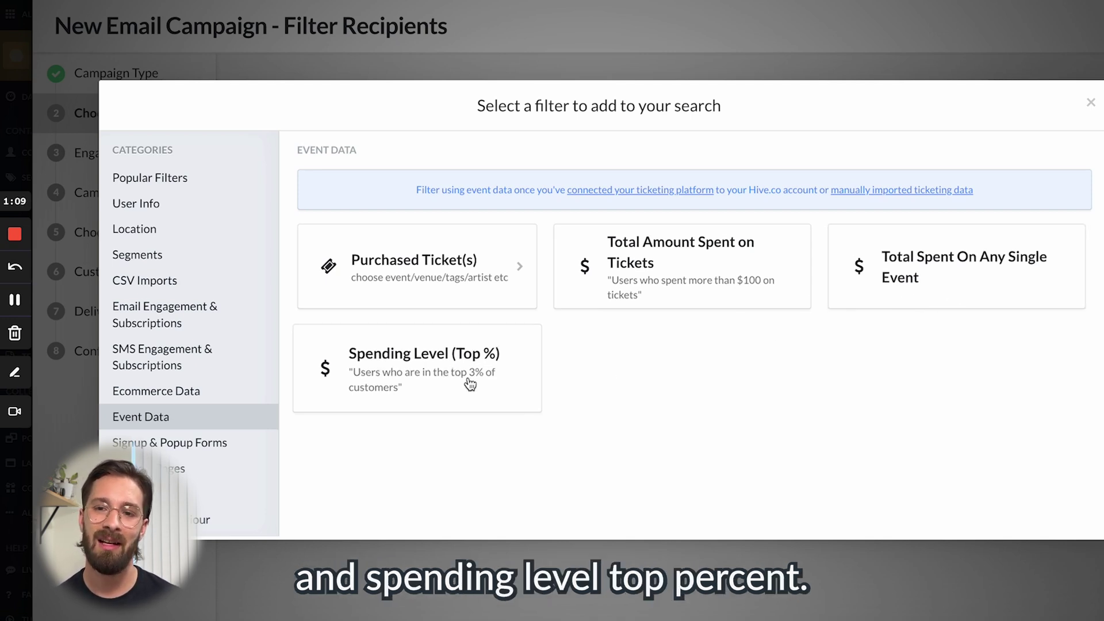
click(523, 273)
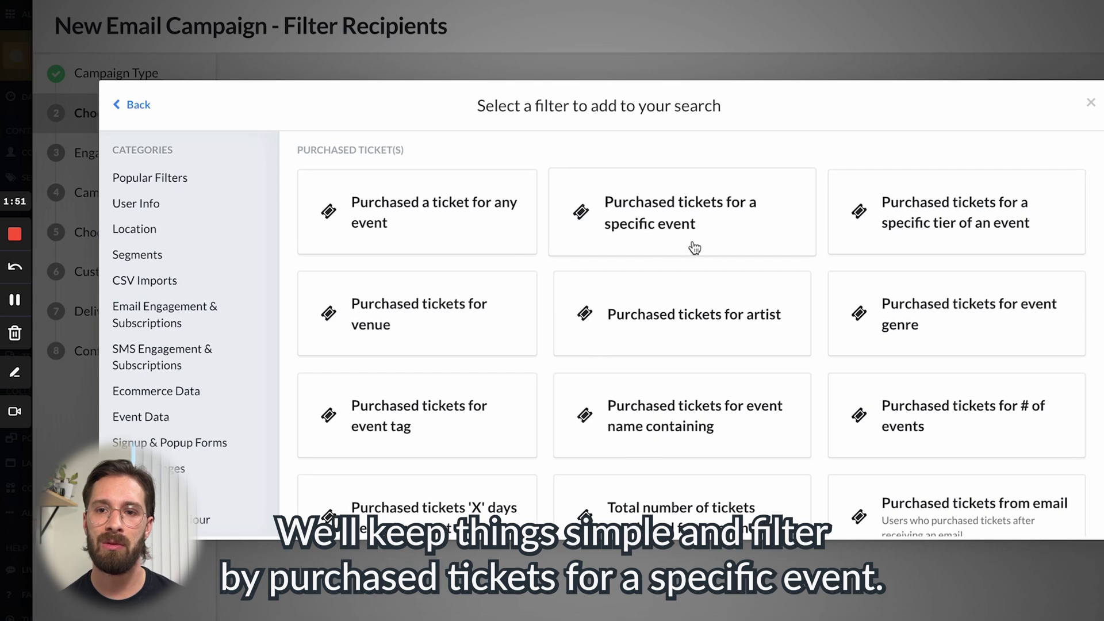
click(722, 240)
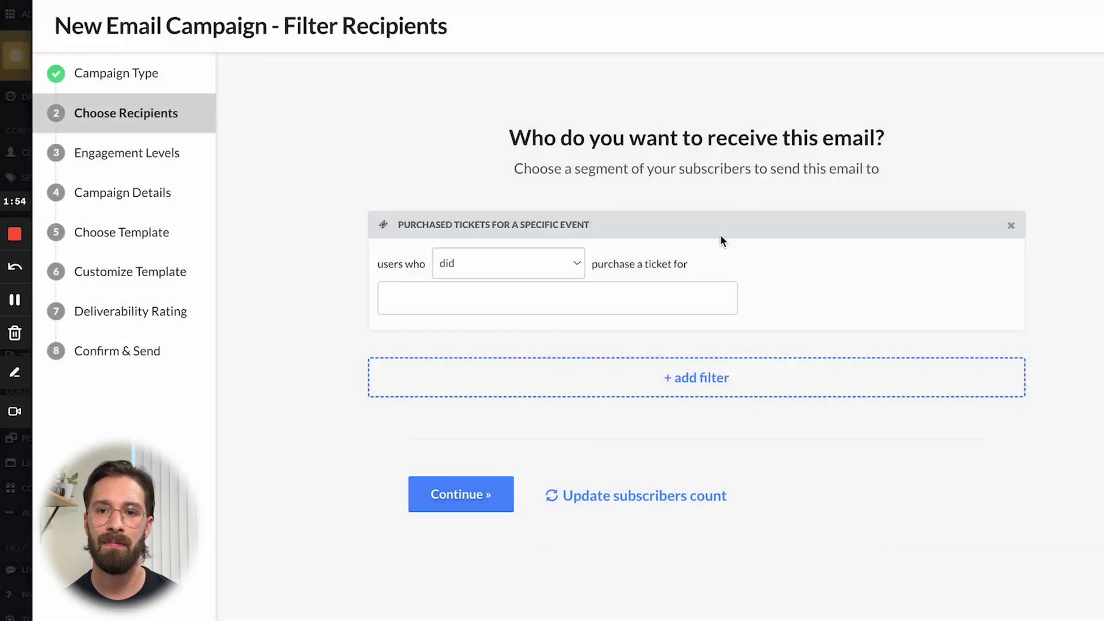
- Set the specific-event filter to the KING KRULE event
click(493, 304)
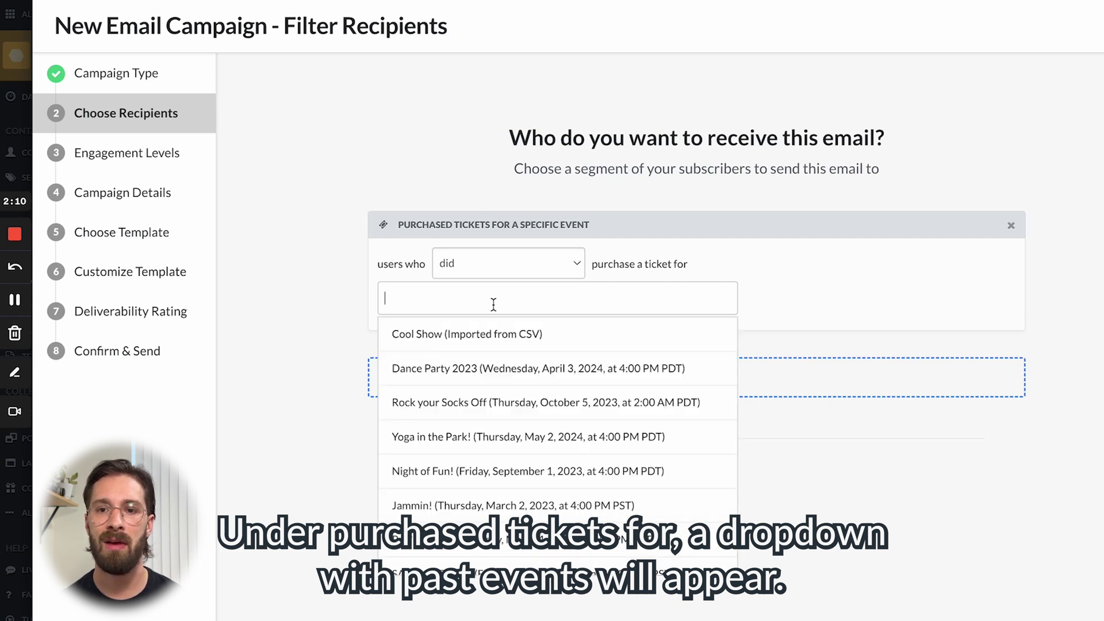
text(King)
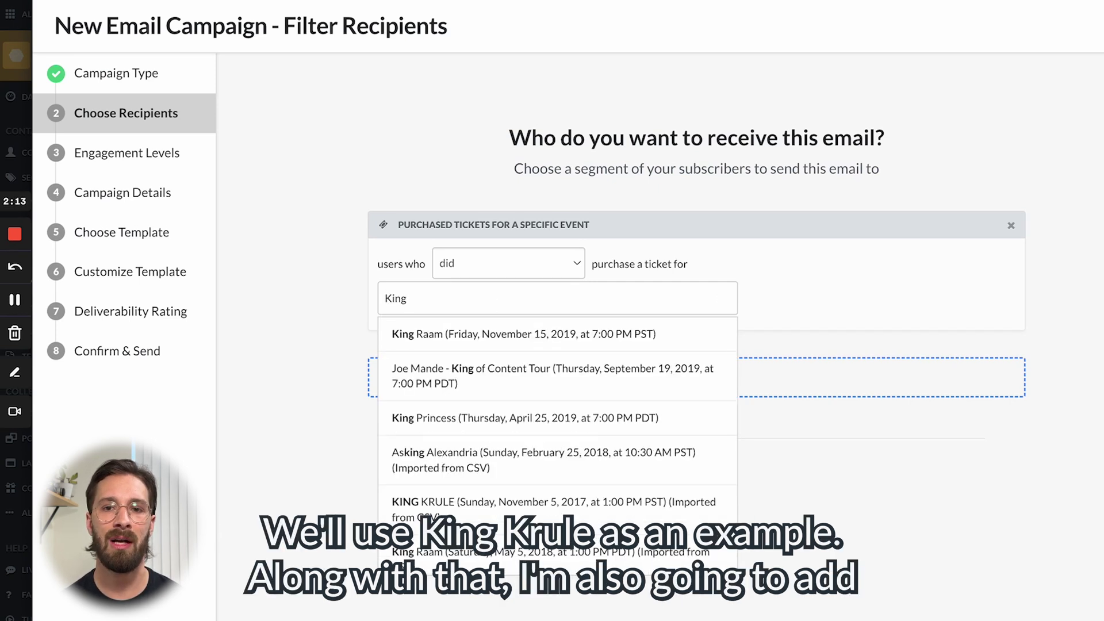
text( Krule)
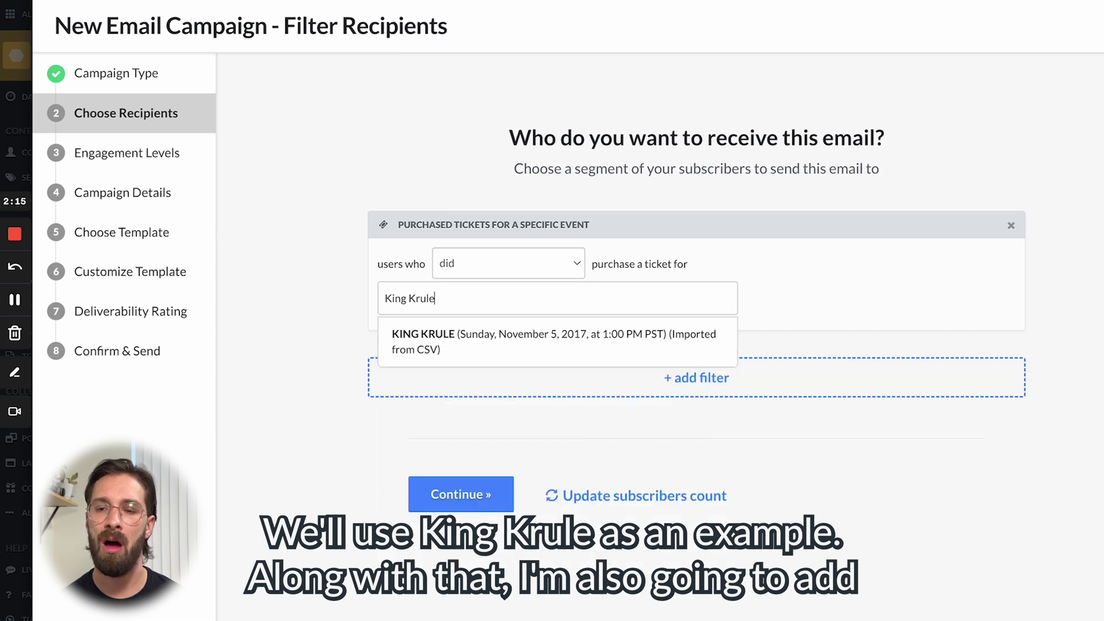
click(555, 340)
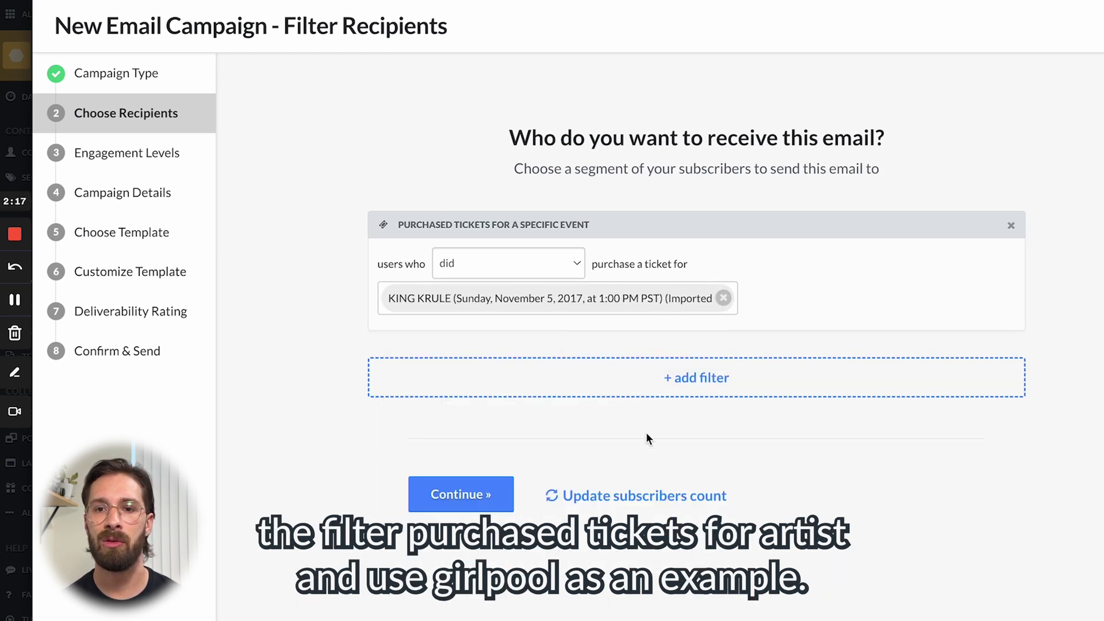
- Add a 'Purchased tickets for artist' filter for girlpool, joined to the first filter with OR
click(707, 377)
click(681, 338)
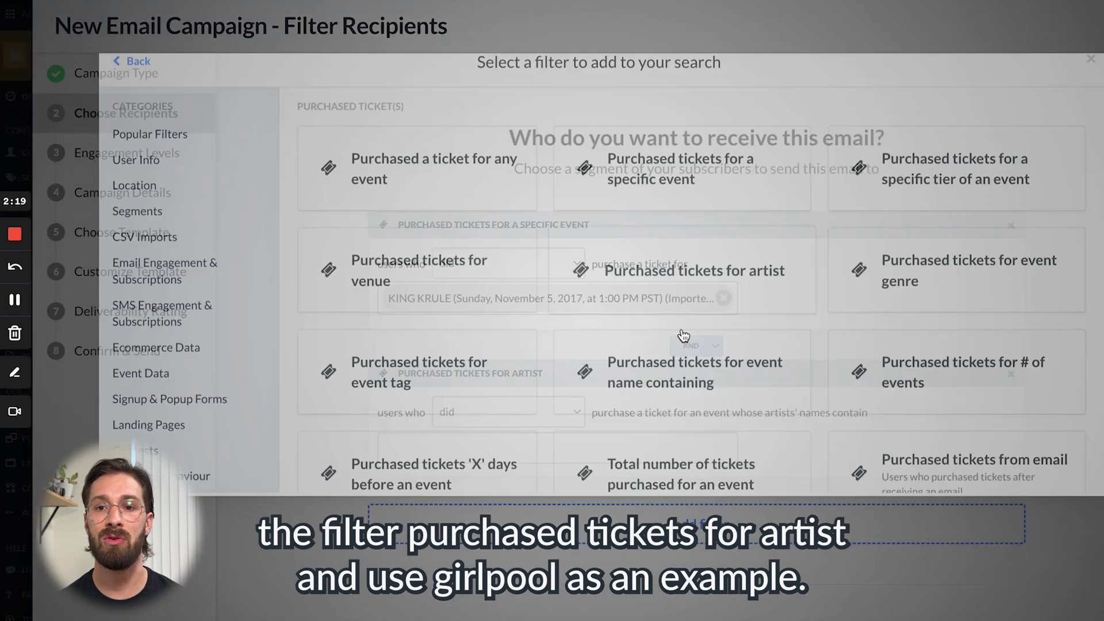
click(465, 446)
text(gilr)
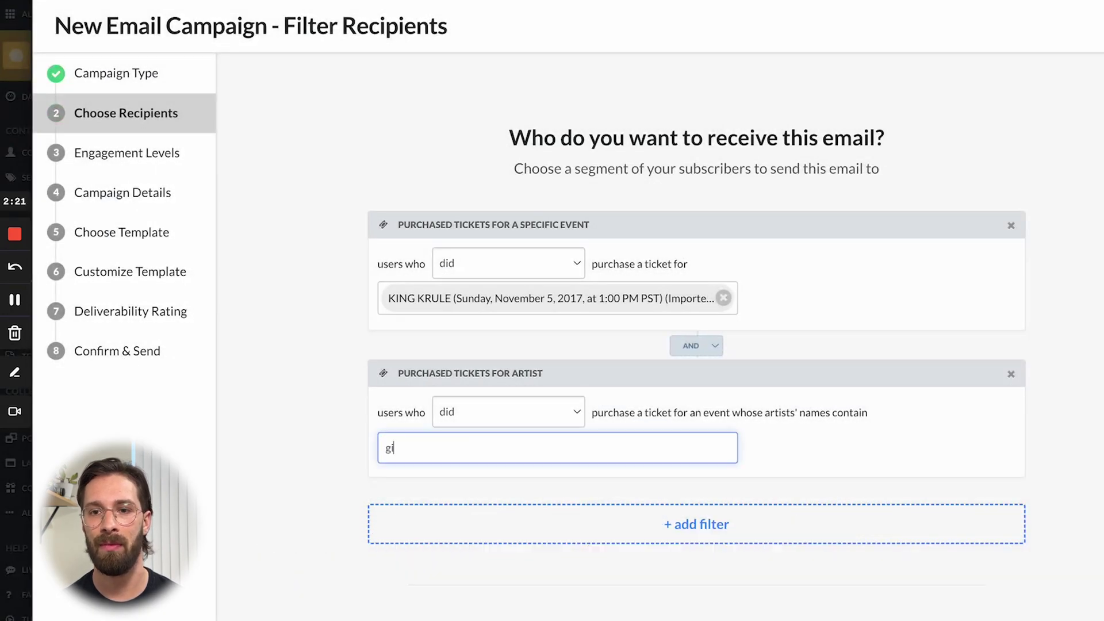
key(BackSpace)
key(BackSpace)
text(rlpool)
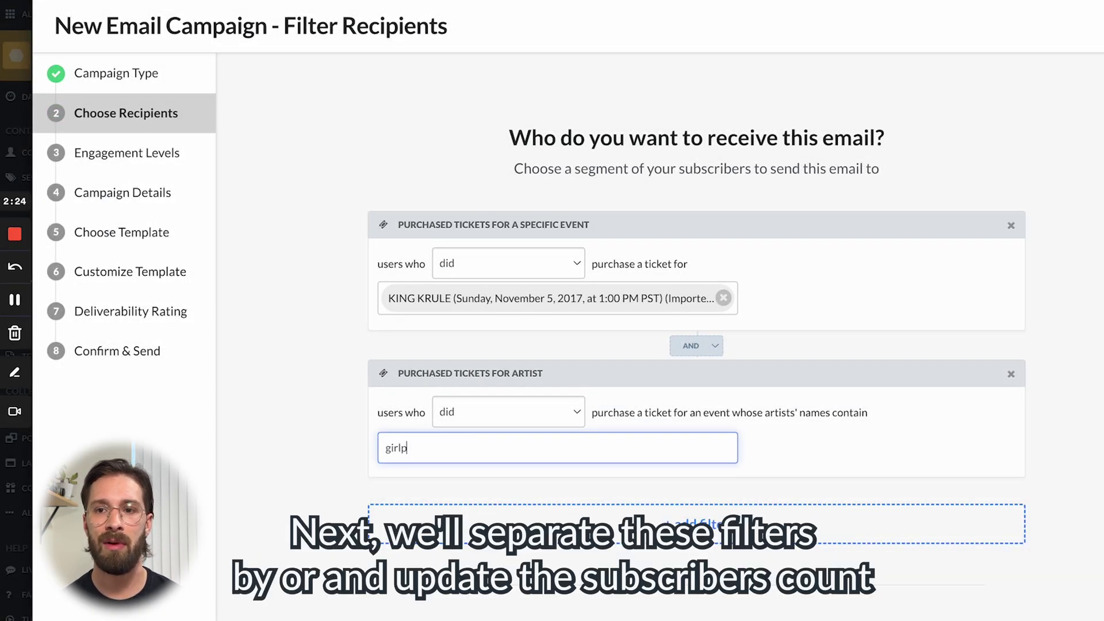
click(694, 358)
click(698, 359)
scroll(681, 551, down, 2)
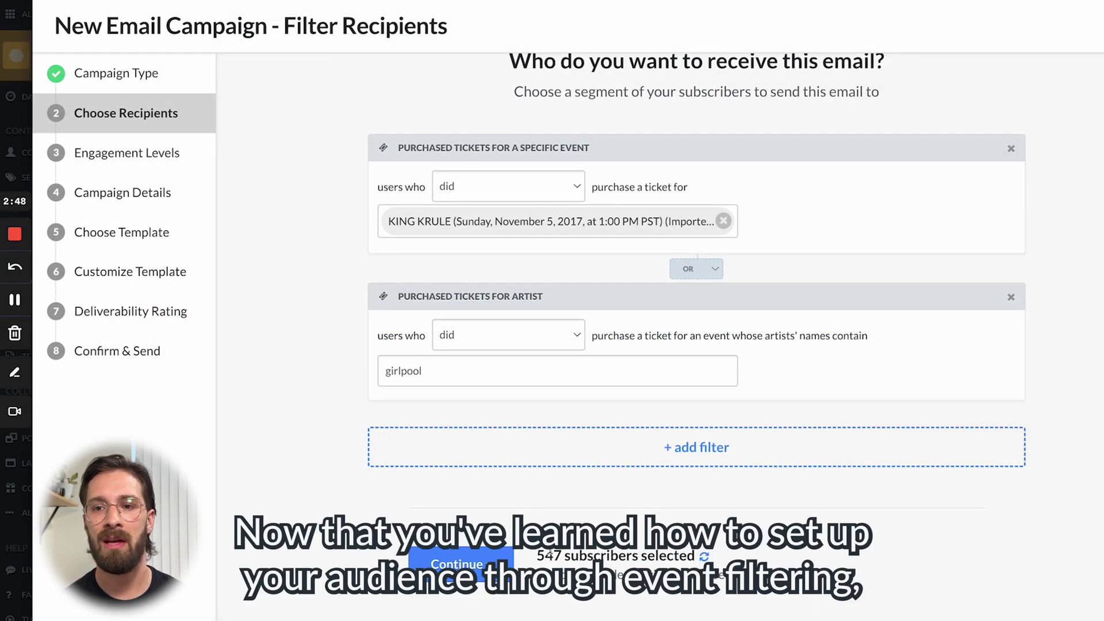
- Save the recipient filters and pick the DANCE FEST template for the campaign
click(492, 573)
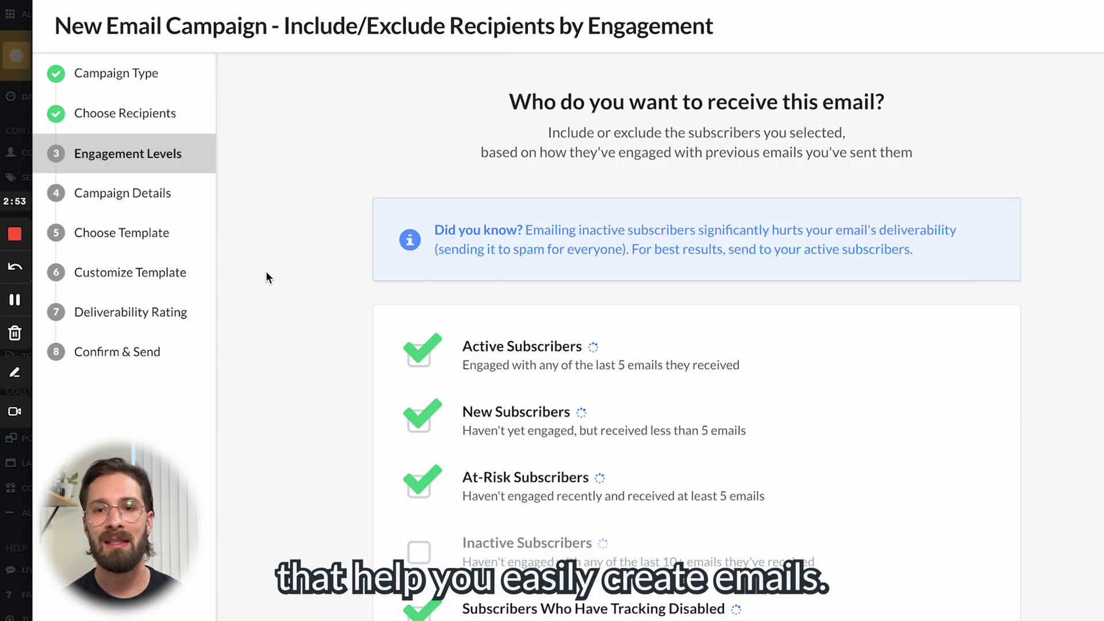
click(189, 240)
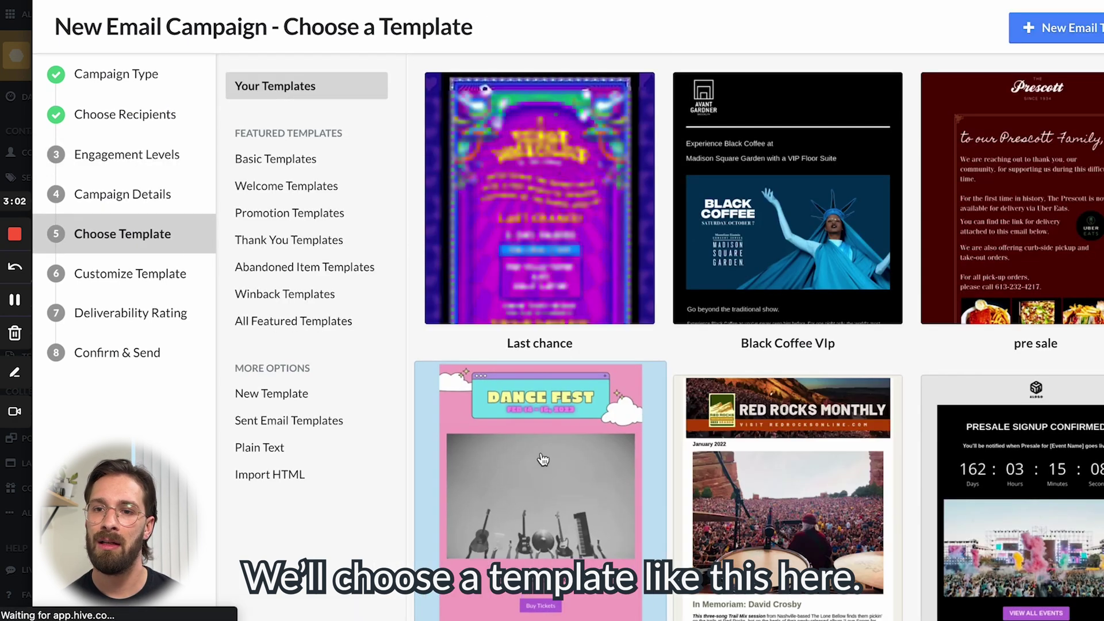
click(543, 460)
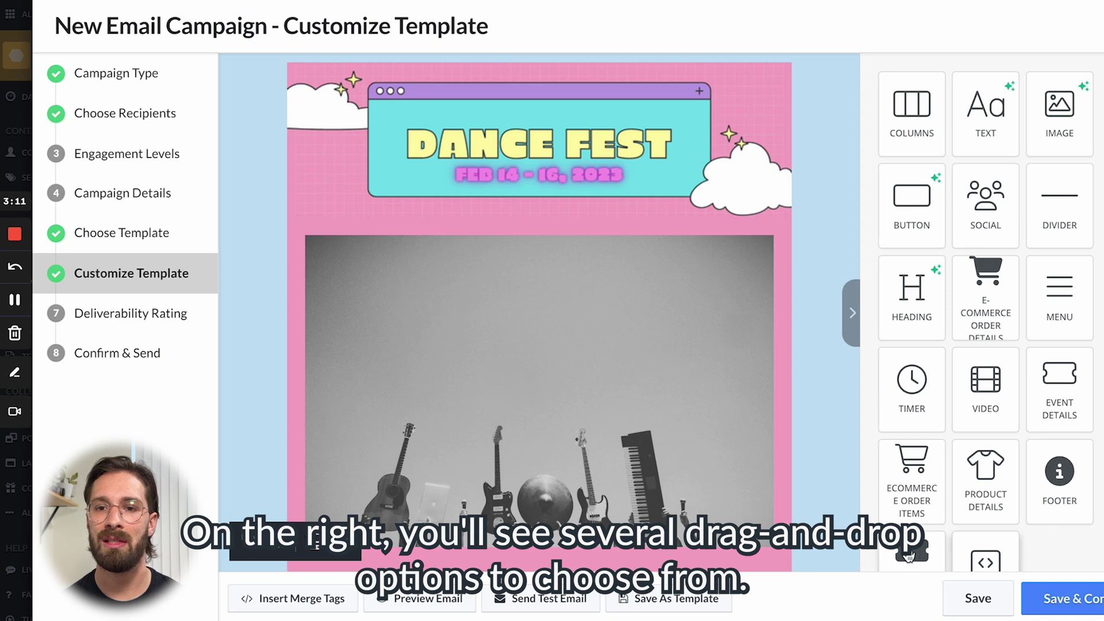
scroll(861, 495, down, 1)
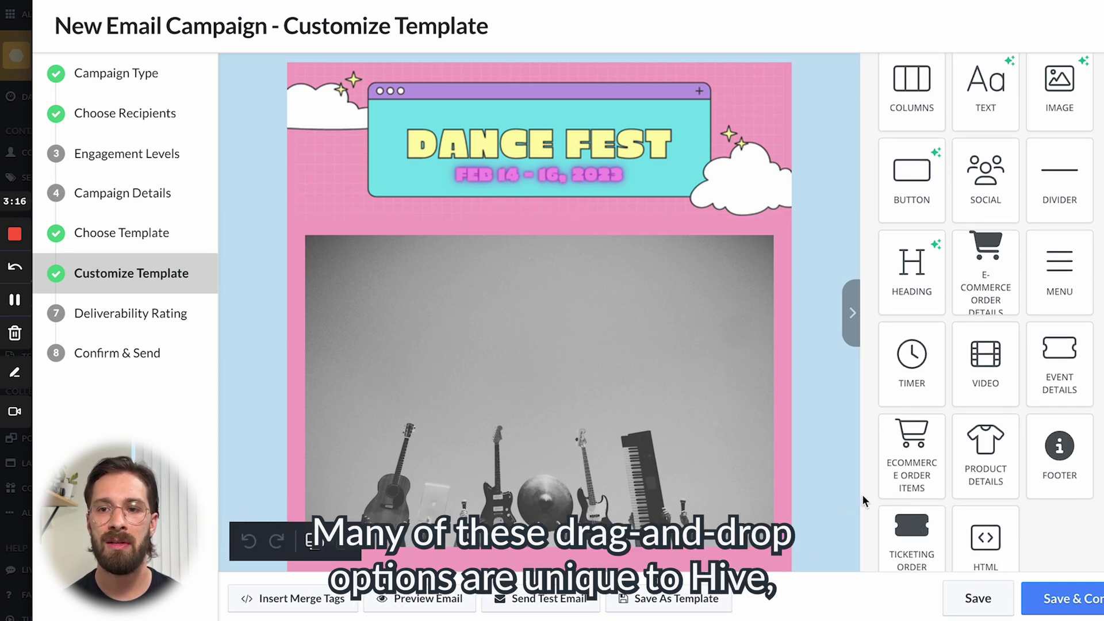
scroll(709, 463, down, 5)
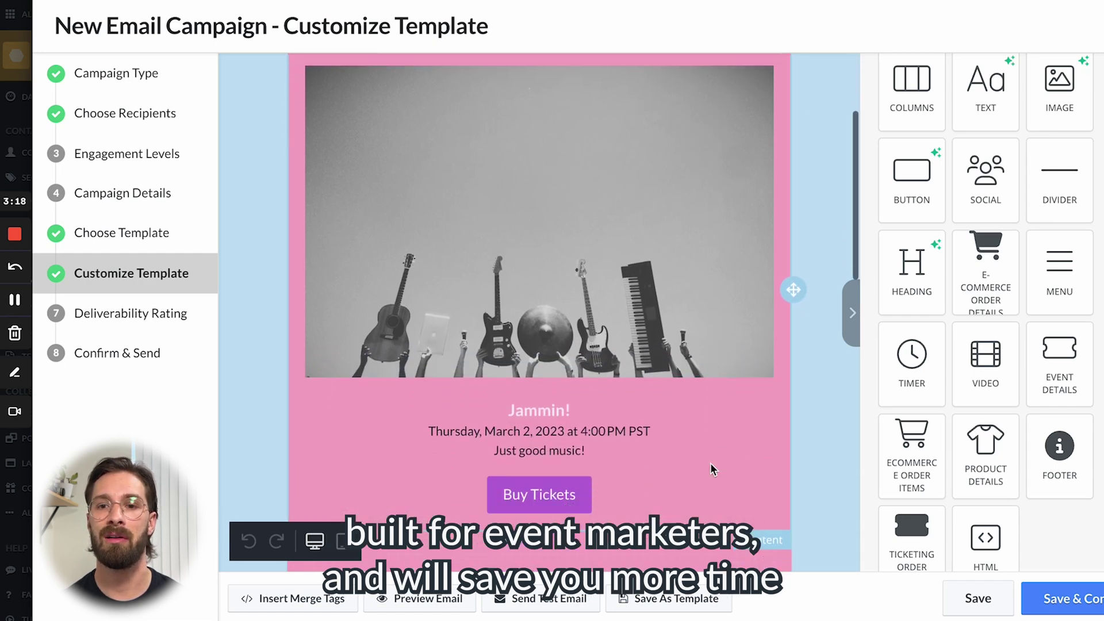
scroll(711, 467, down, 2)
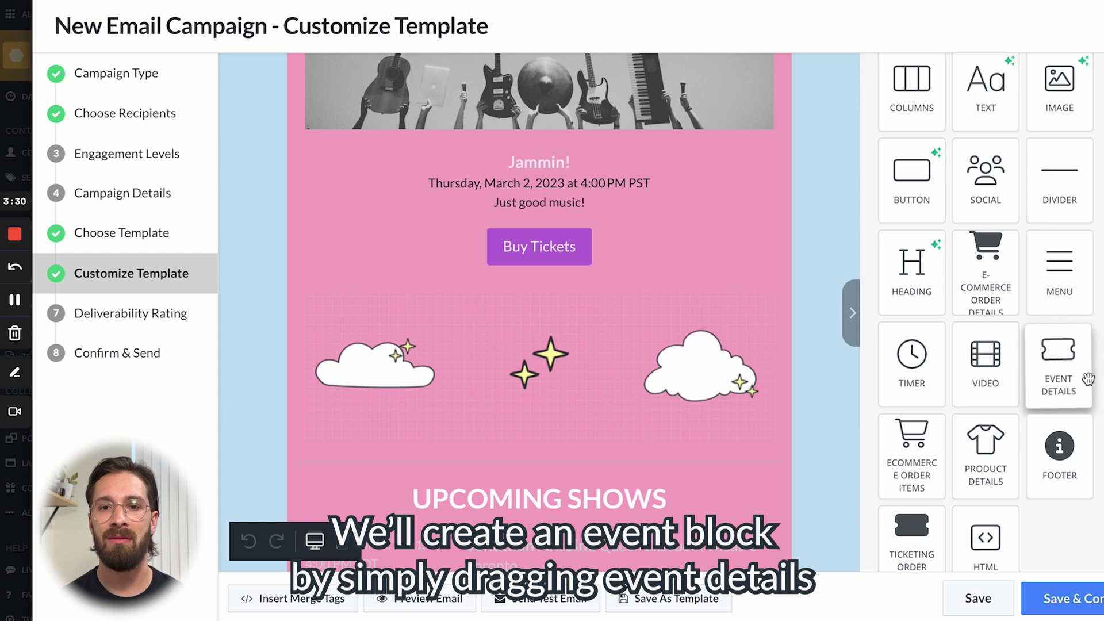
- Place an Event Details block for Rock your Socks Off below the Jammin! section
drag(1088, 379, 704, 312)
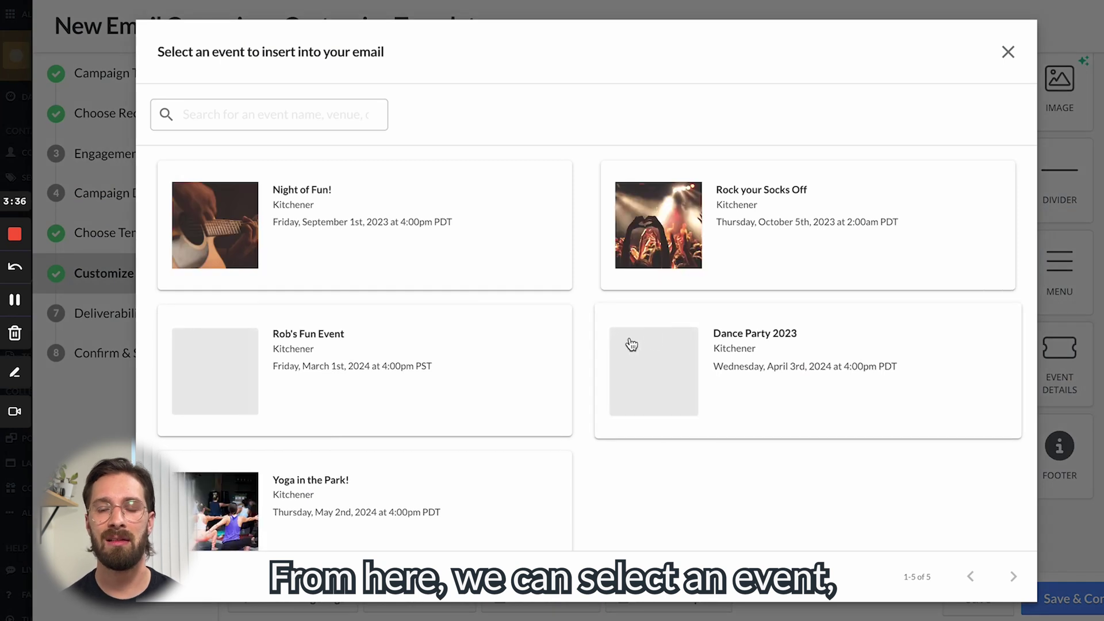
click(818, 244)
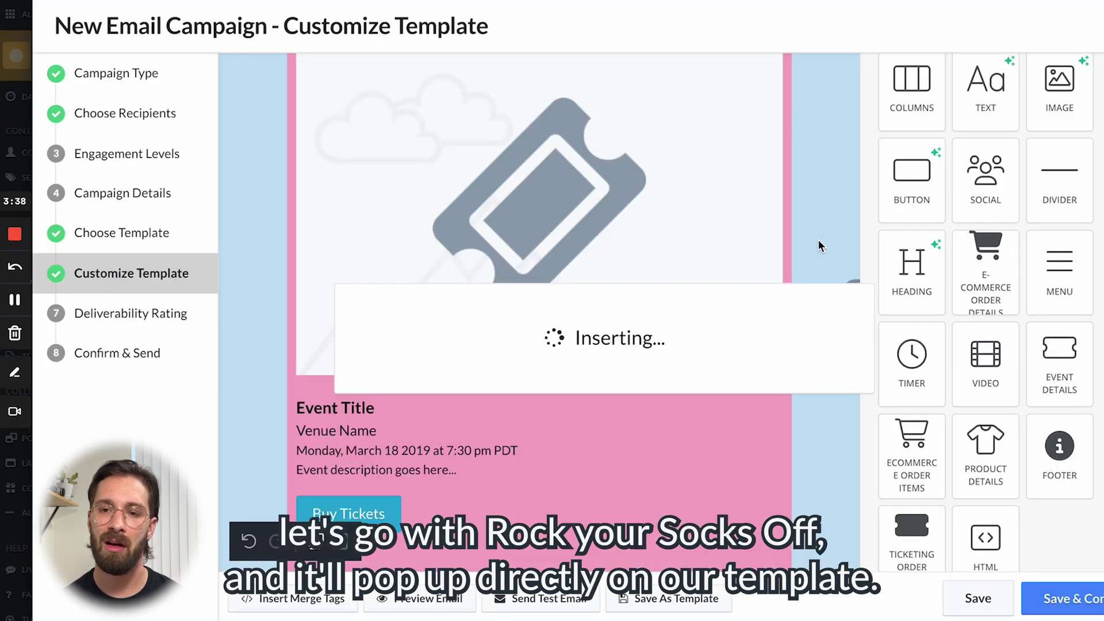
scroll(740, 236, up, 1)
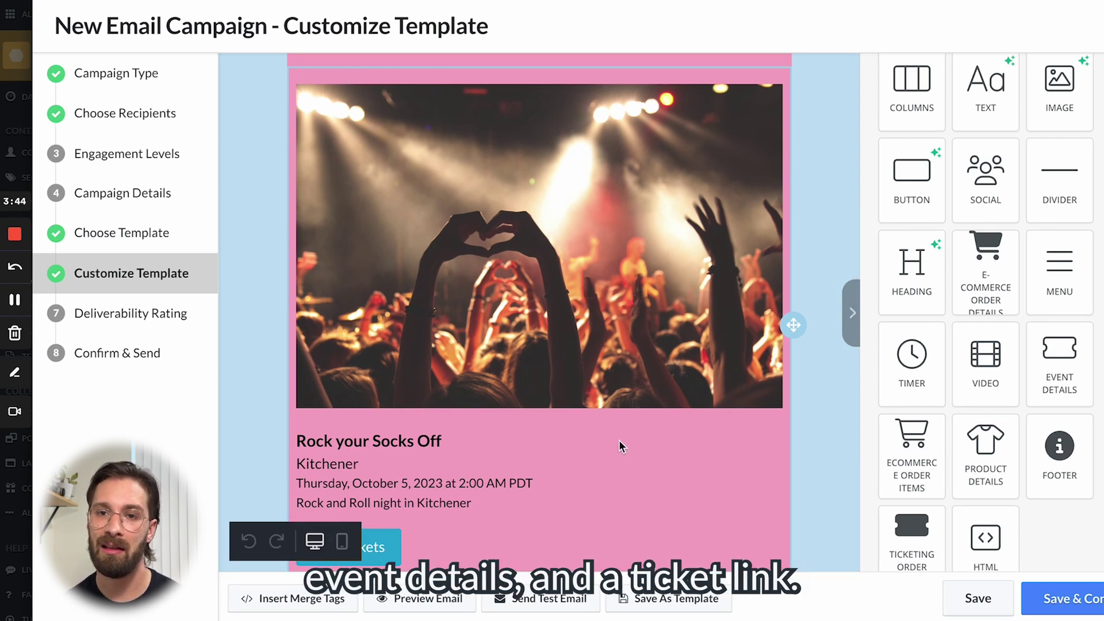
scroll(534, 534, down, 2)
scroll(533, 540, down, 1)
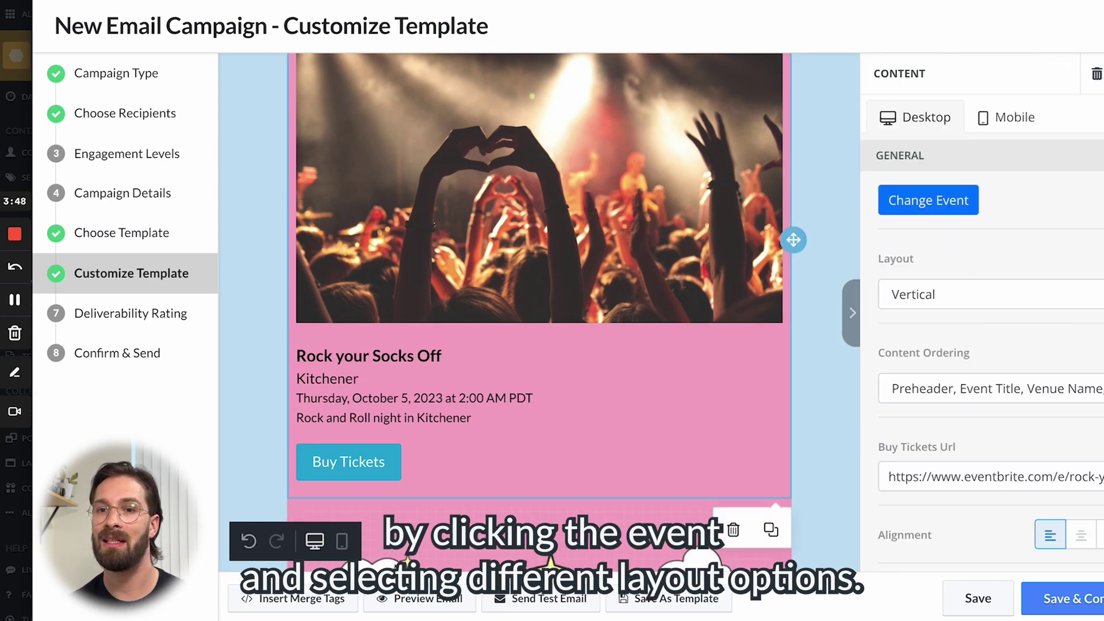
- Set the Rock your Socks Off block to Horizontal layout after previewing Horizontal (Minimal)
click(988, 295)
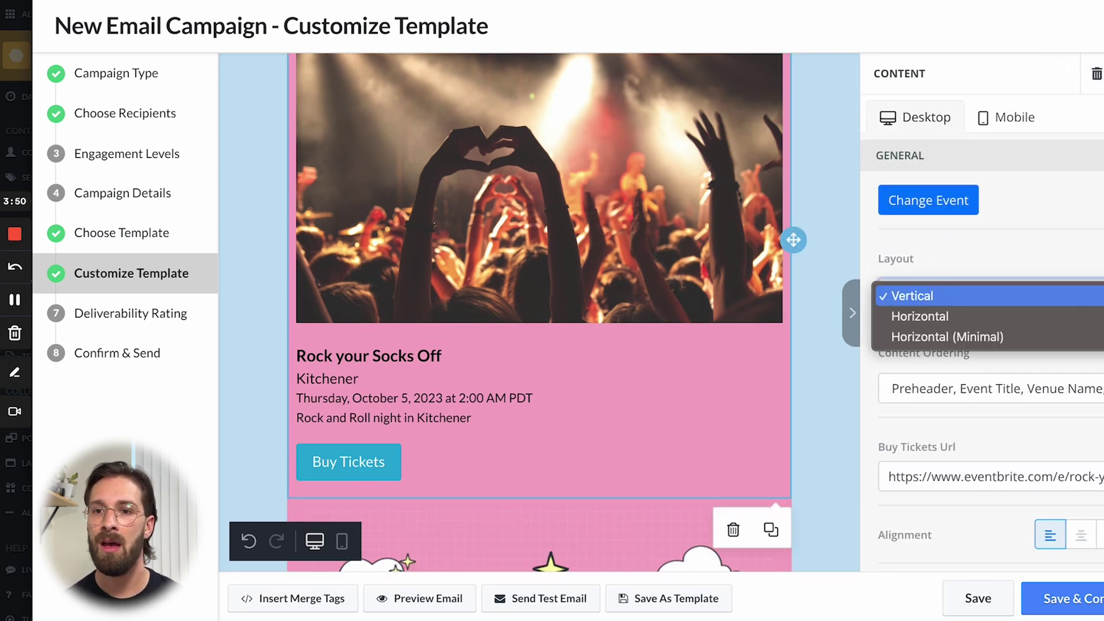
click(1092, 316)
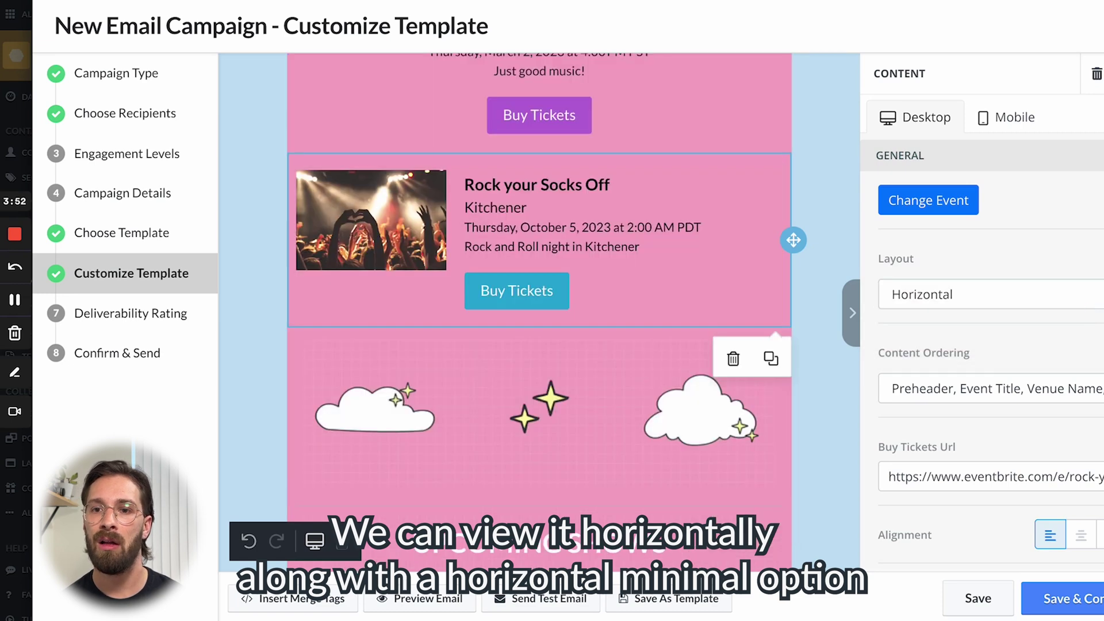
click(1092, 296)
click(1091, 318)
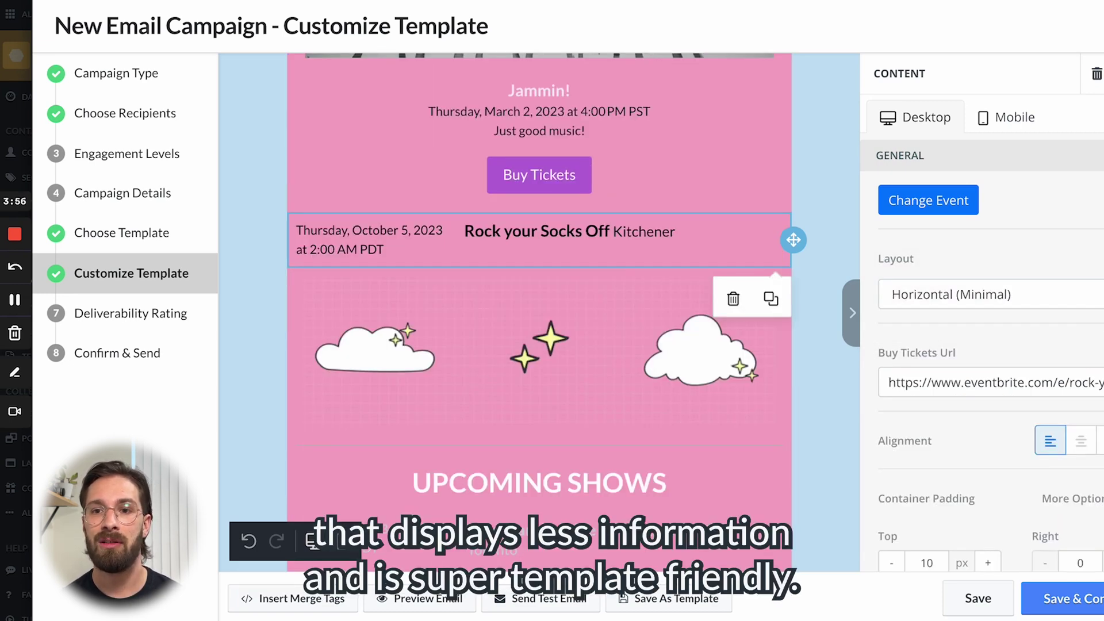
click(1091, 294)
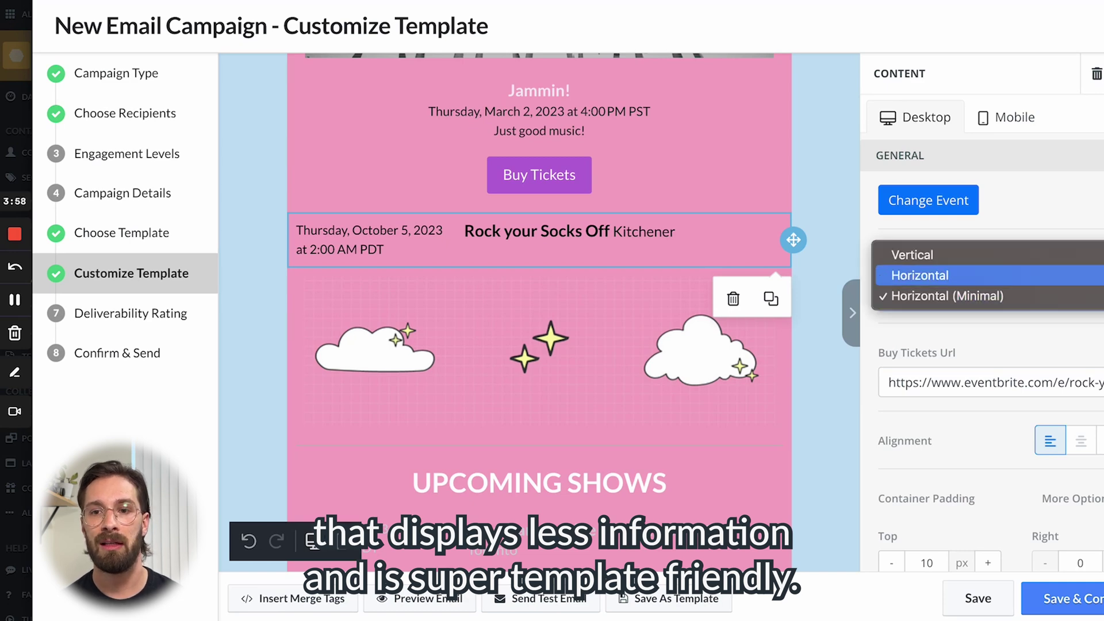
click(1091, 274)
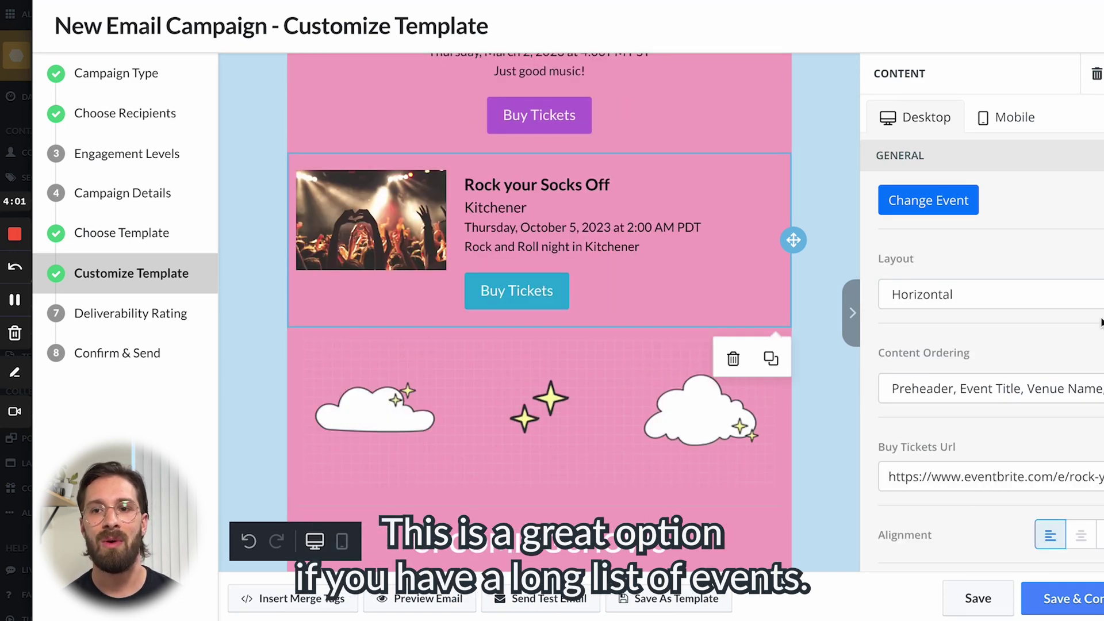
scroll(1100, 322, down, 3)
scroll(1100, 322, down, 3)
scroll(1100, 322, down, 5)
scroll(1101, 322, down, 6)
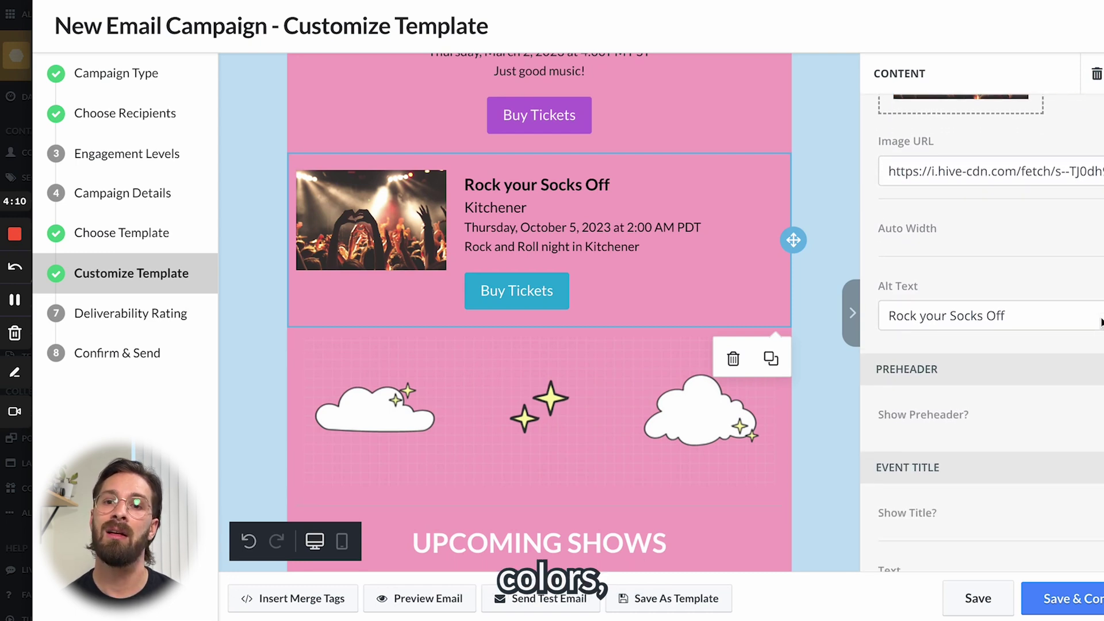
scroll(1101, 322, down, 6)
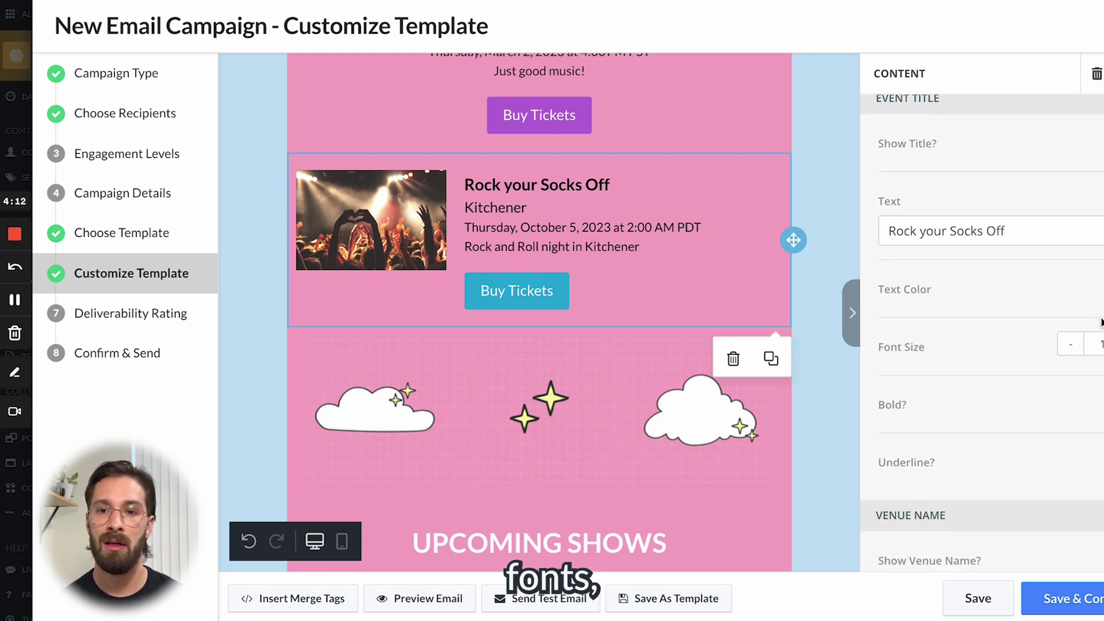
scroll(1101, 321, down, 7)
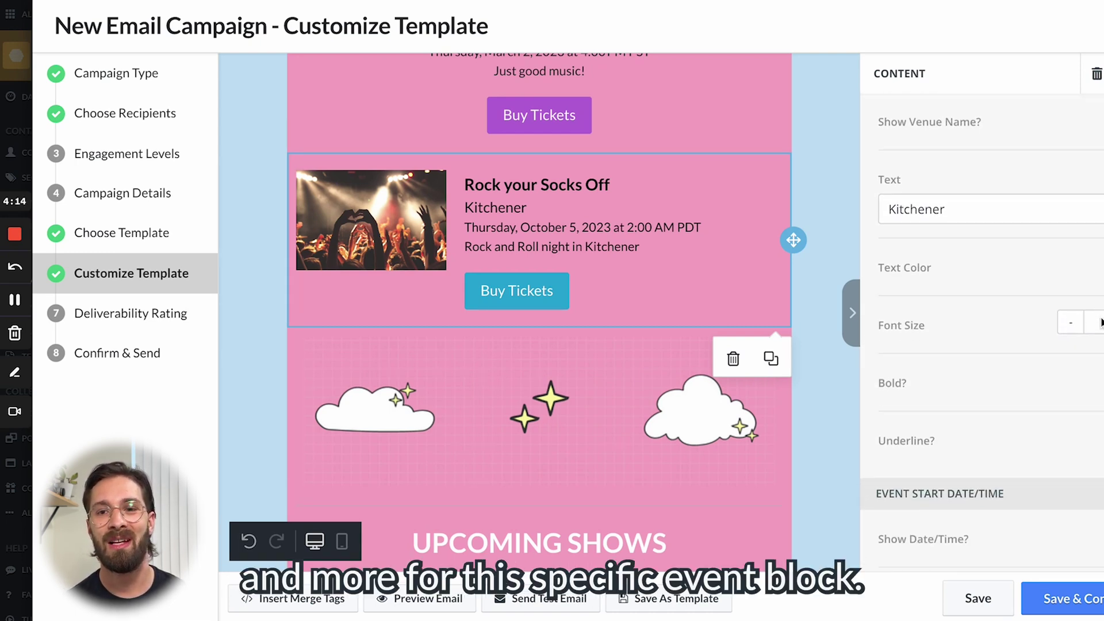
scroll(1101, 321, down, 8)
scroll(1101, 322, down, 10)
scroll(1101, 322, down, 12)
scroll(1101, 322, down, 5)
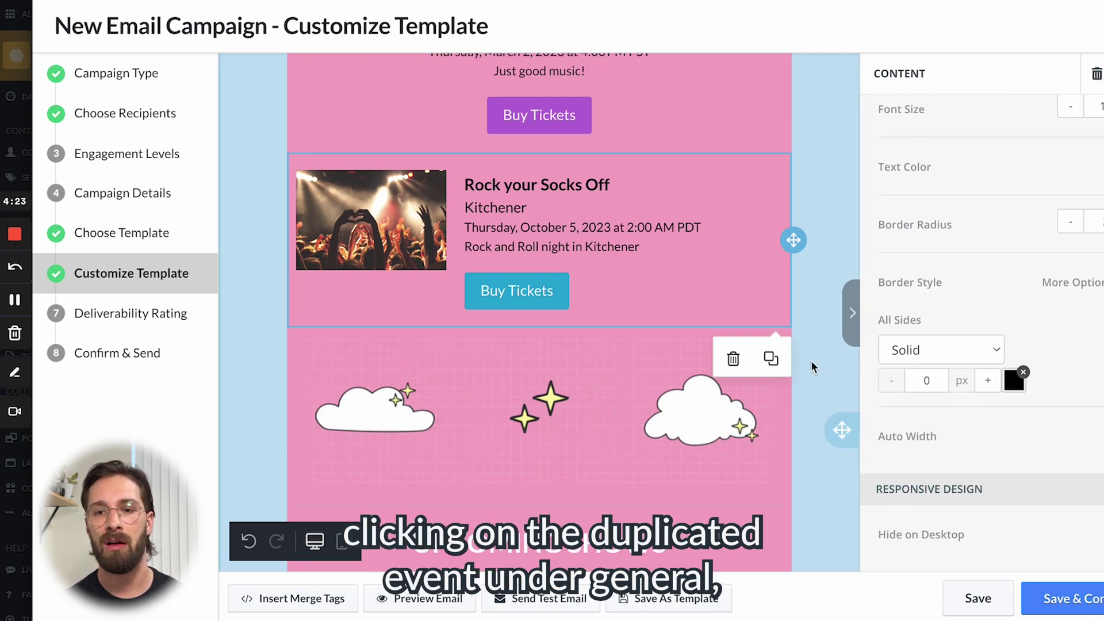
- Duplicate the Rock your Socks Off event block and change the copy to Rob's Fun Event
click(773, 361)
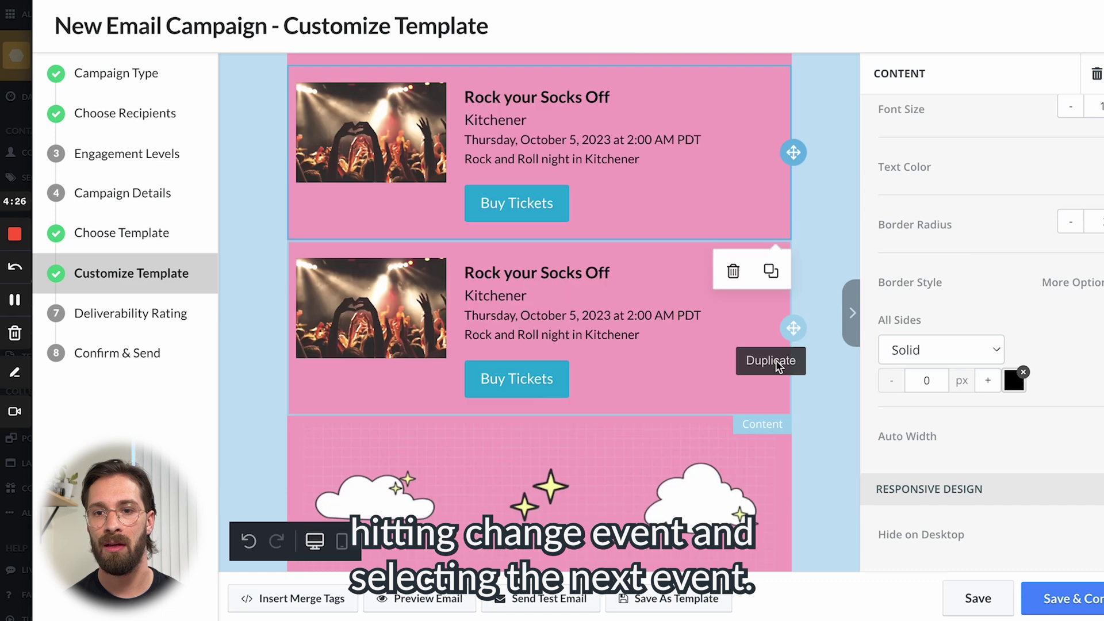
click(684, 374)
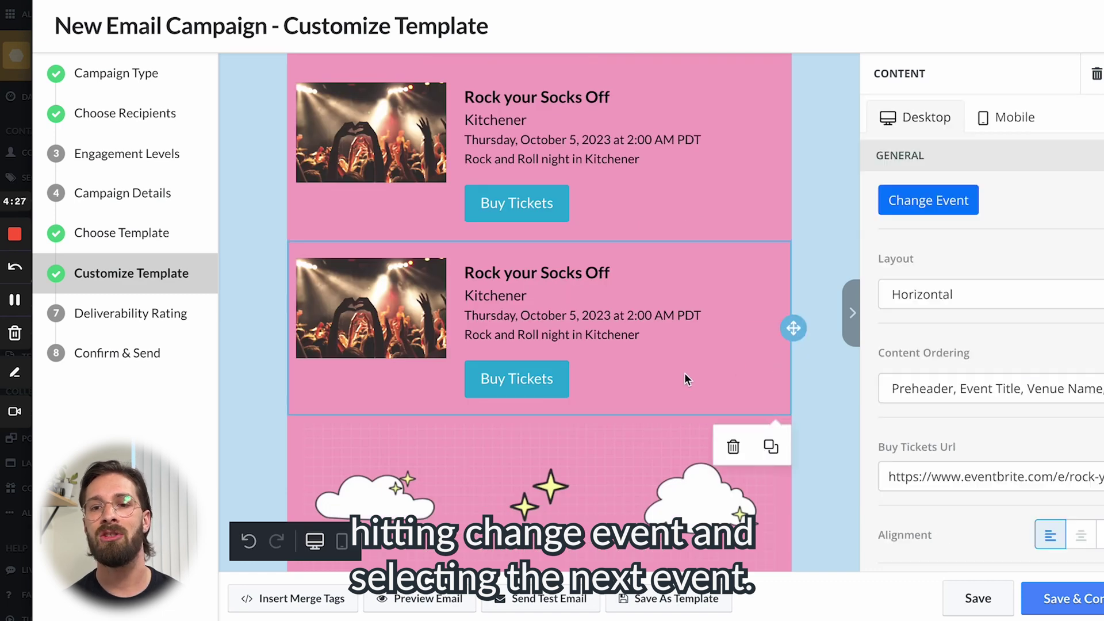
click(946, 203)
click(463, 374)
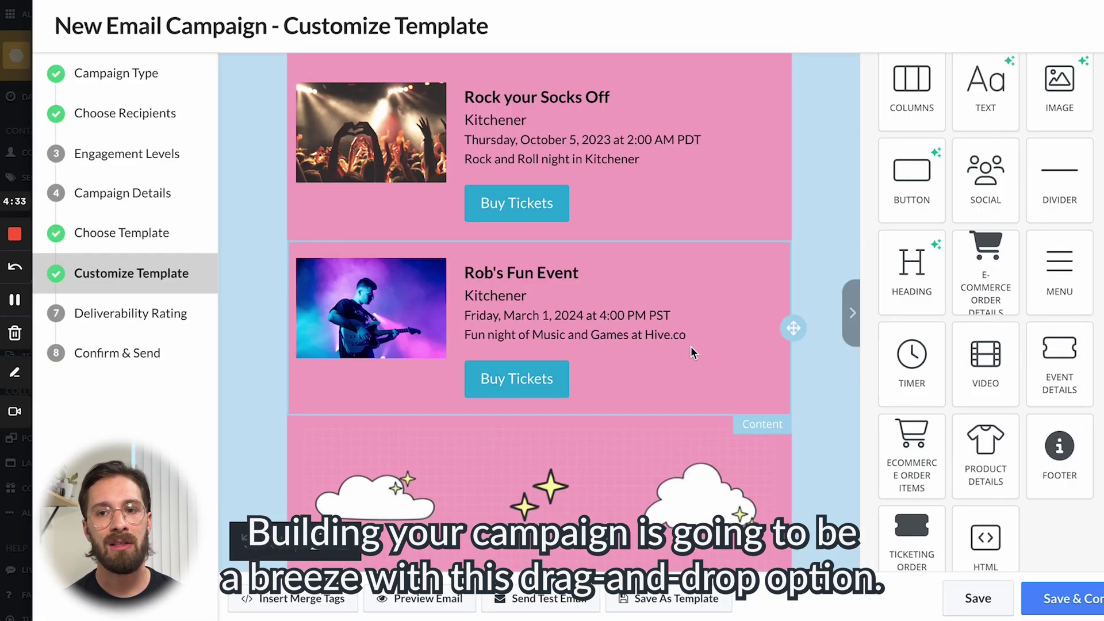